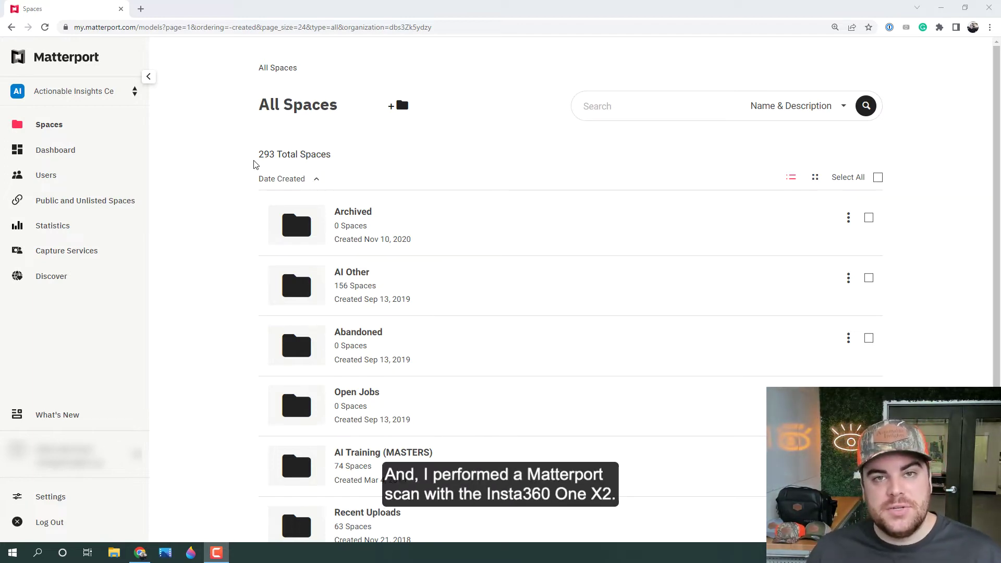
Open the Insta360 ONE X2 space from the 63 spaces in Recent Uploads.
{"action": "scroll", "coordinate": [254, 167], "scroll_direction": "down", "scroll_amount": 1}
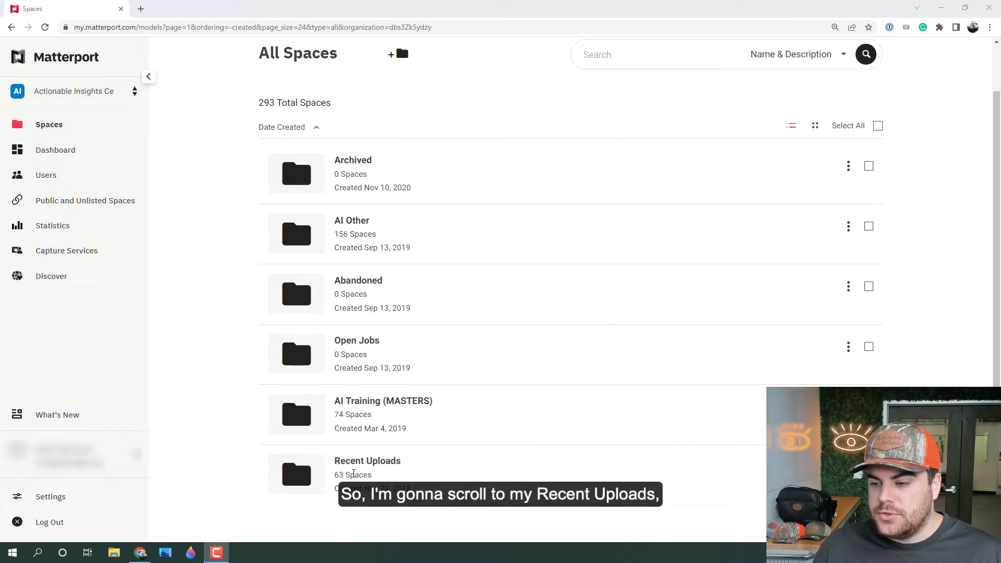
{"action": "left_click", "coordinate": [371, 470]}
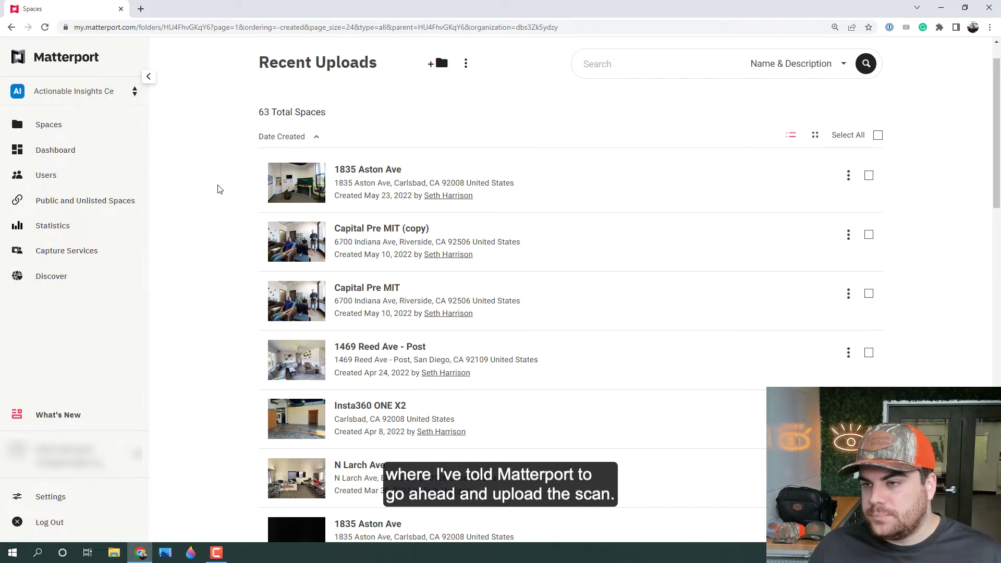
{"action": "scroll", "coordinate": [224, 190], "scroll_direction": "down", "scroll_amount": 2}
{"action": "scroll", "coordinate": [219, 189], "scroll_direction": "down", "scroll_amount": 1}
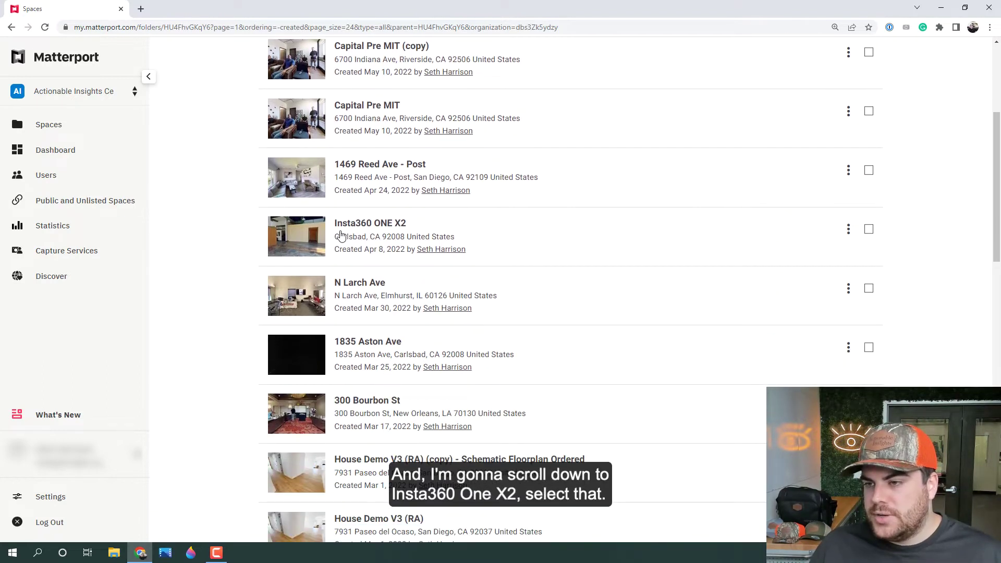
{"action": "left_click", "coordinate": [342, 232]}
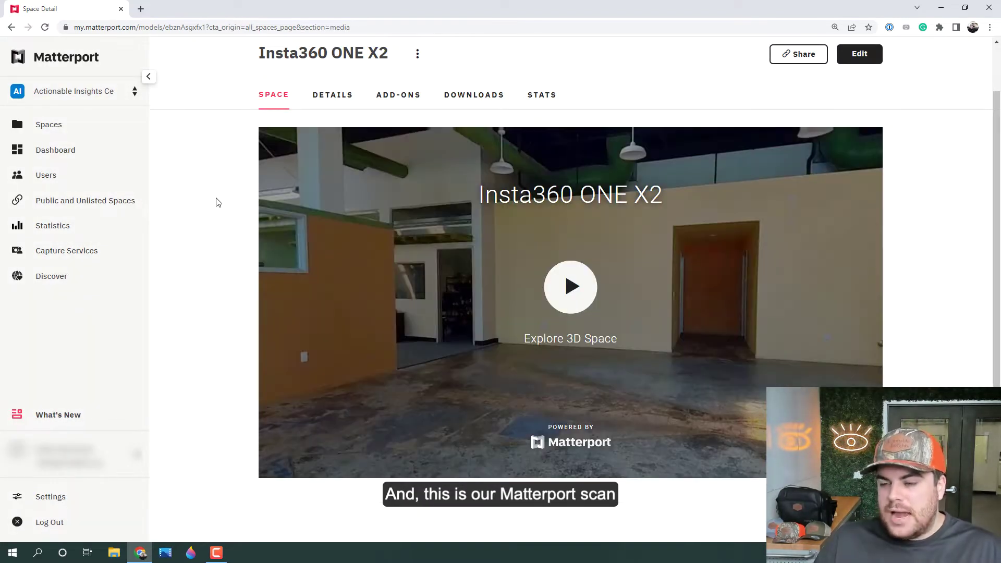
Play the Insta360 ONE X2 3D tour full screen and walk up to the office door handle.
{"action": "left_click", "coordinate": [572, 287]}
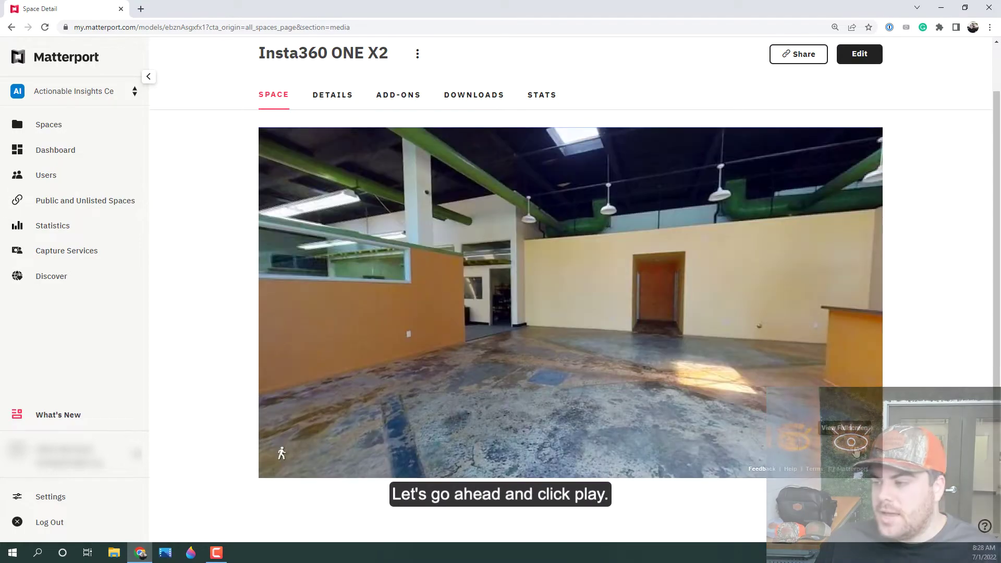
{"action": "left_click", "coordinate": [856, 452]}
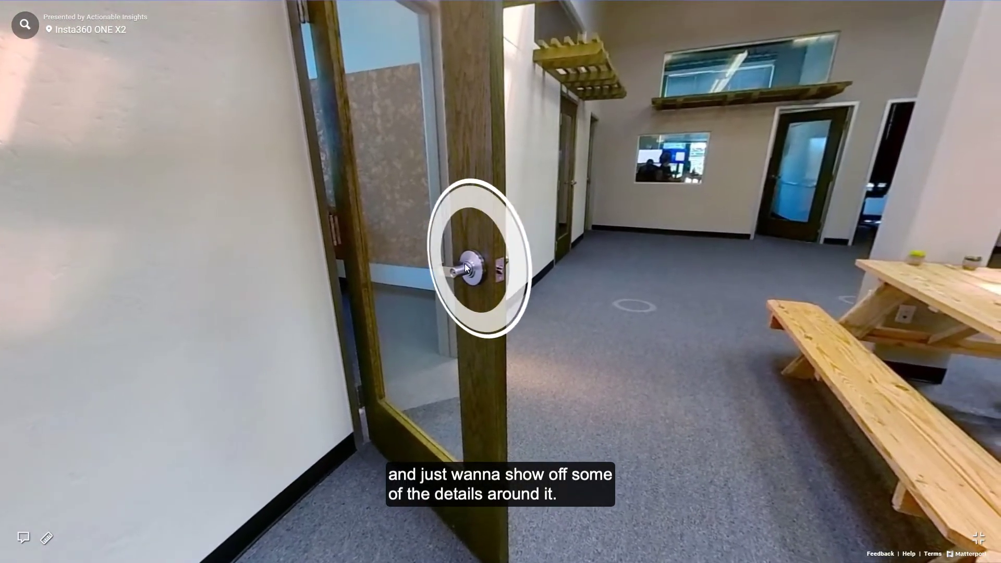
{"action": "left_click", "coordinate": [464, 264]}
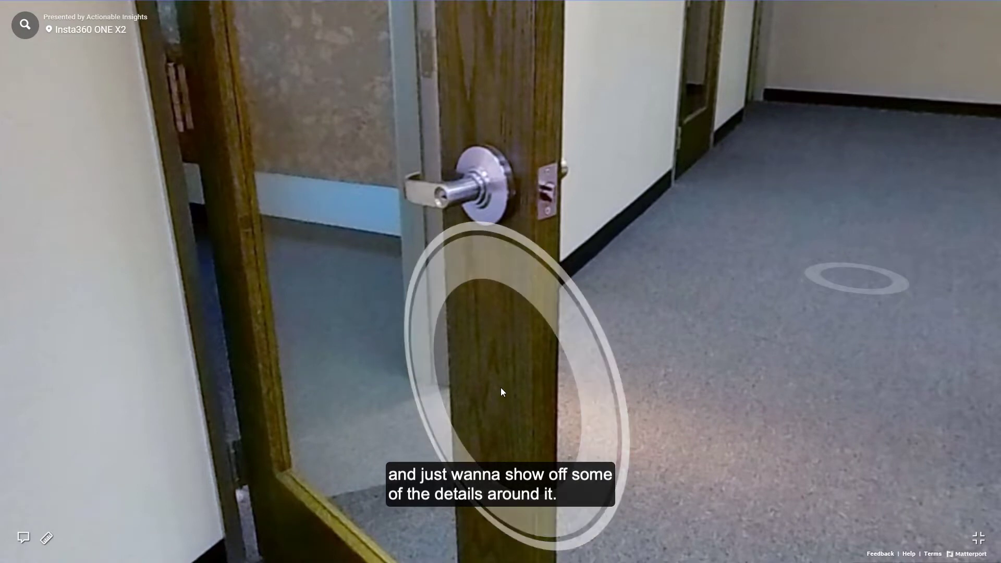
{"action": "key", "text": "Escape"}
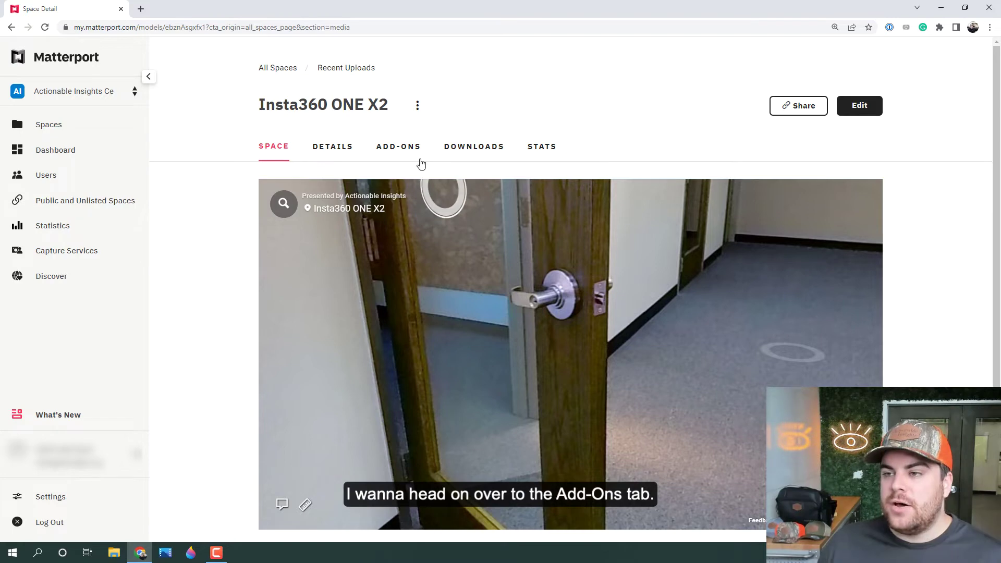
Show the space's Add-Ons and look through the cards to the Schematic Floor Plan.
{"action": "left_click", "coordinate": [404, 156]}
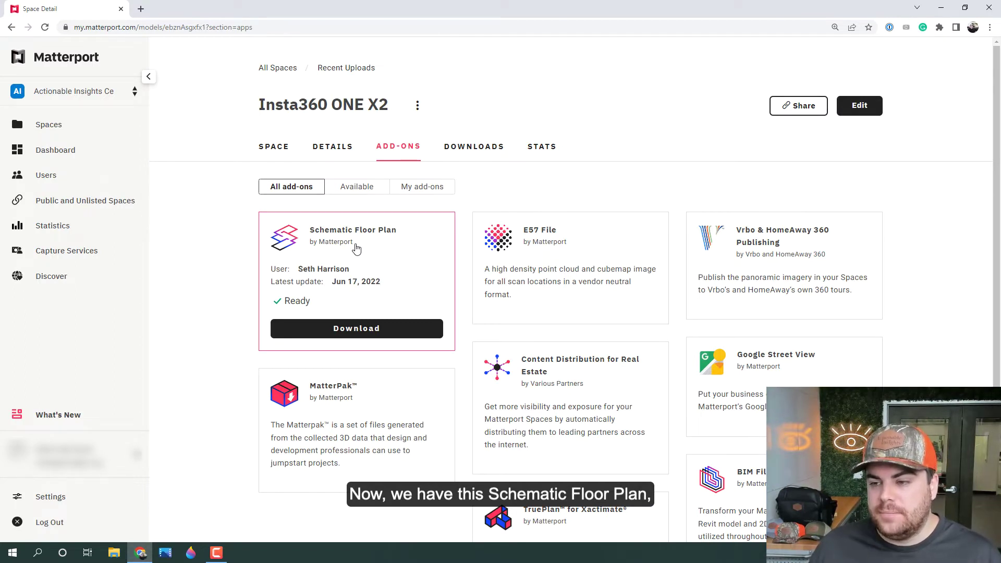
{"action": "scroll", "coordinate": [357, 250], "scroll_direction": "down", "scroll_amount": 1}
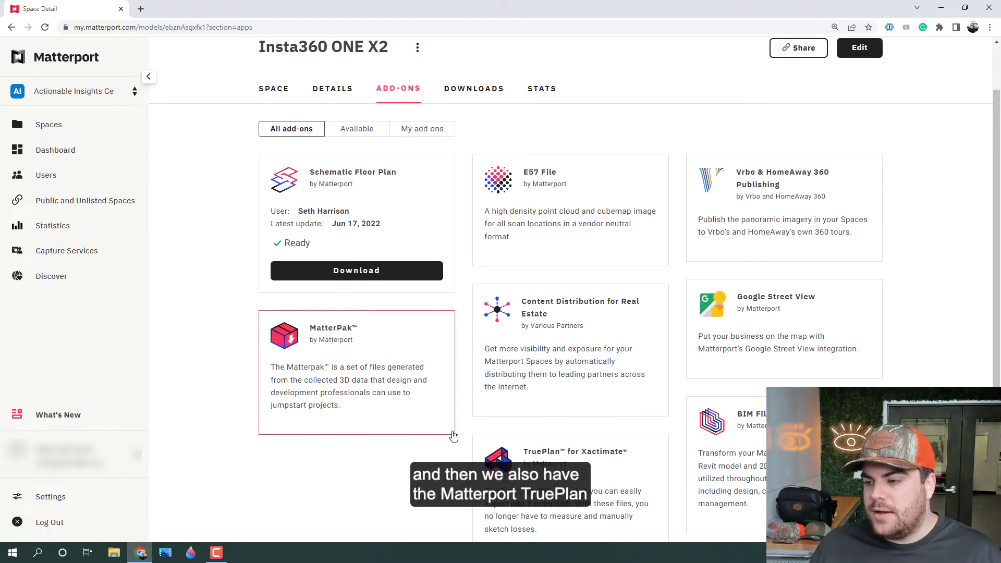
{"action": "scroll", "coordinate": [453, 436], "scroll_direction": "down", "scroll_amount": 1}
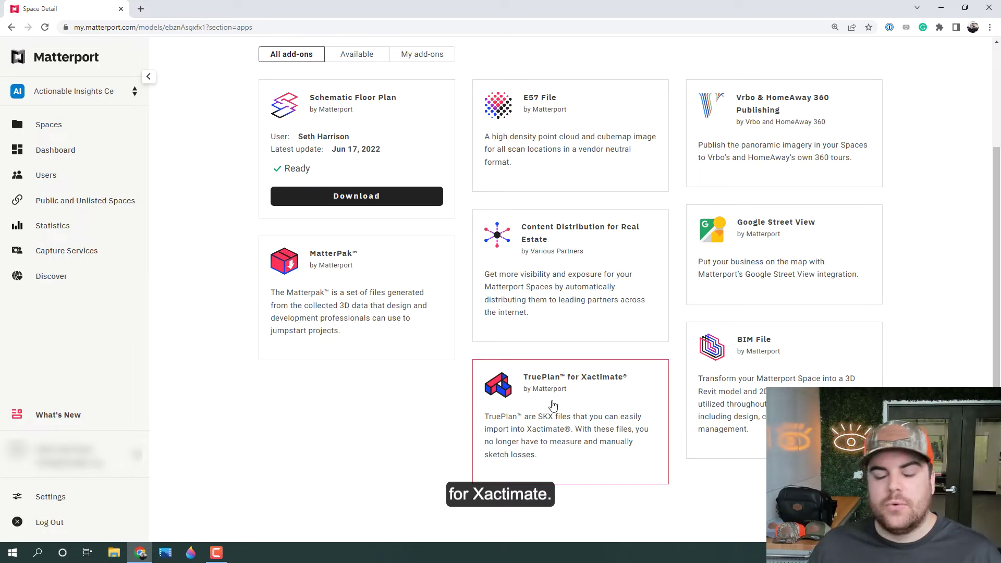
{"action": "scroll", "coordinate": [215, 266], "scroll_direction": "up", "scroll_amount": 2}
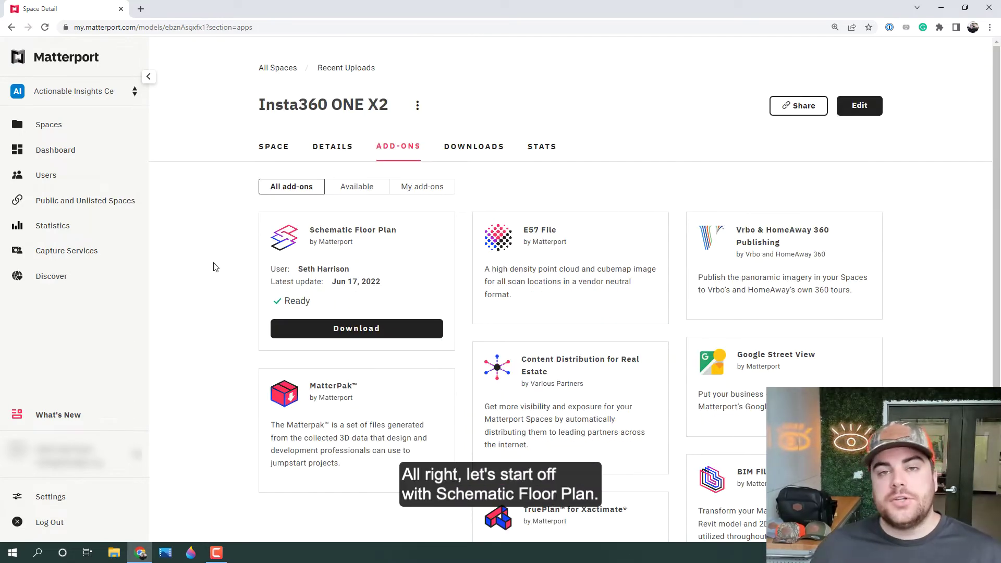
{"action": "left_click", "coordinate": [422, 264]}
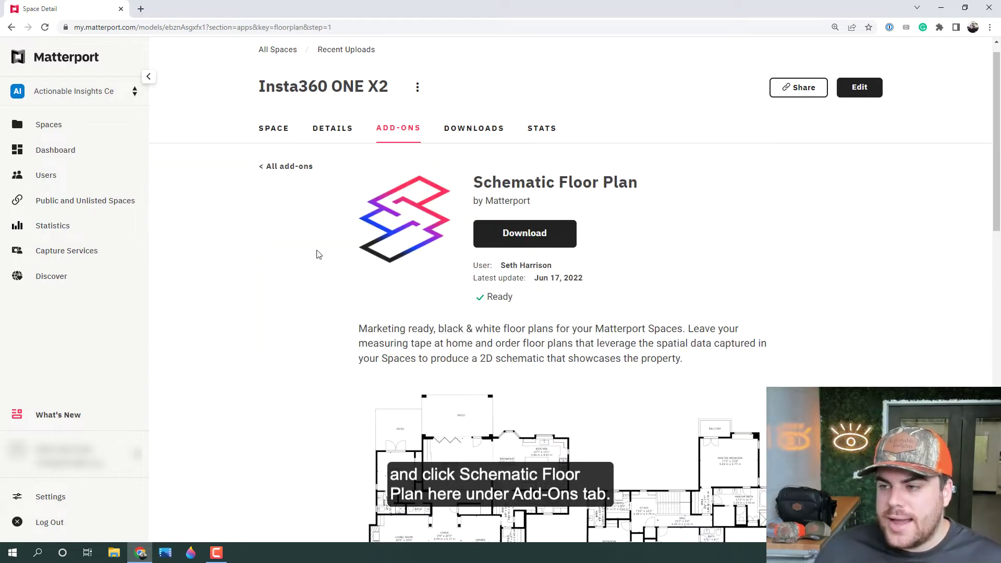
{"action": "scroll", "coordinate": [319, 258], "scroll_direction": "down", "scroll_amount": 1}
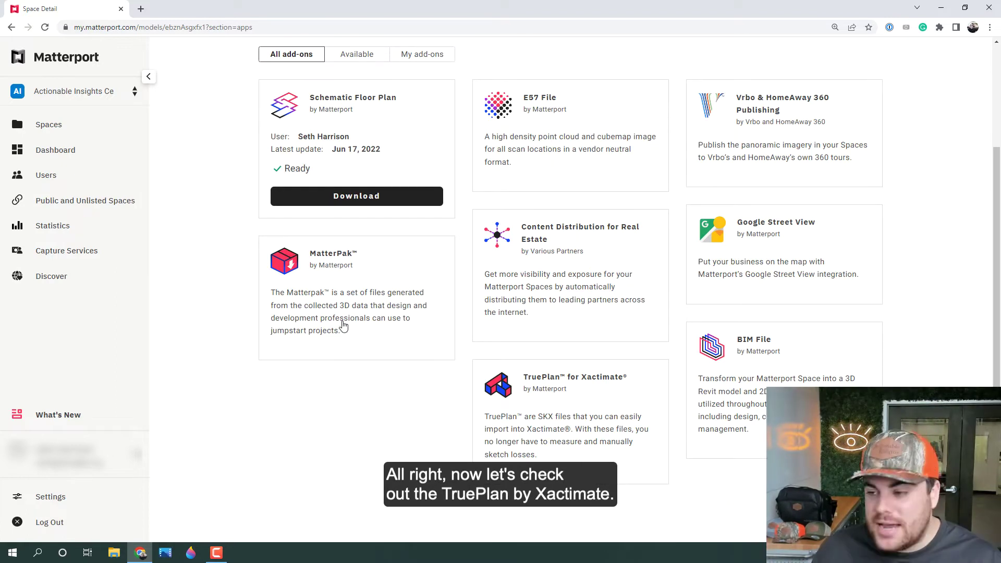
{"action": "left_click", "coordinate": [571, 408]}
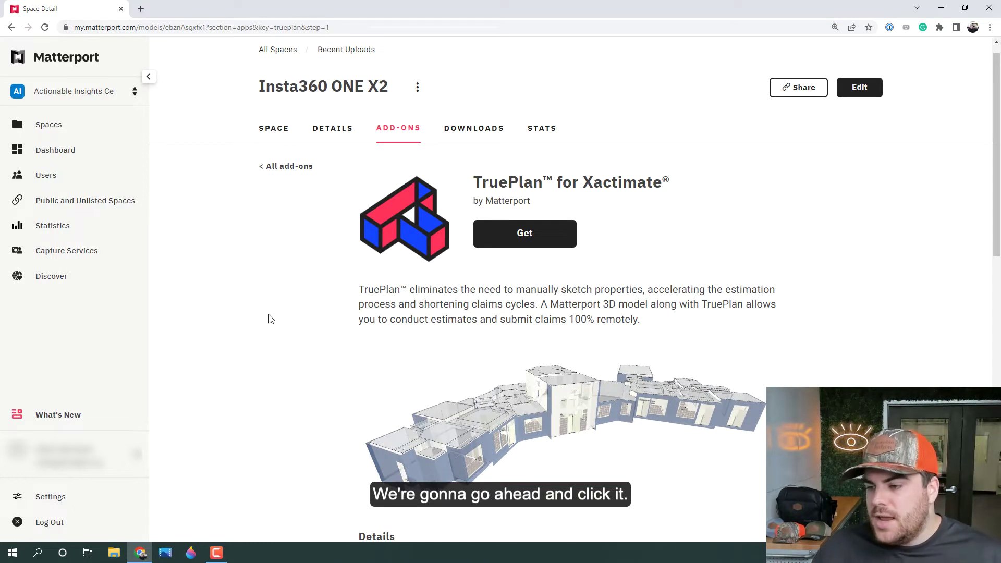
{"action": "scroll", "coordinate": [270, 319], "scroll_direction": "down", "scroll_amount": 3}
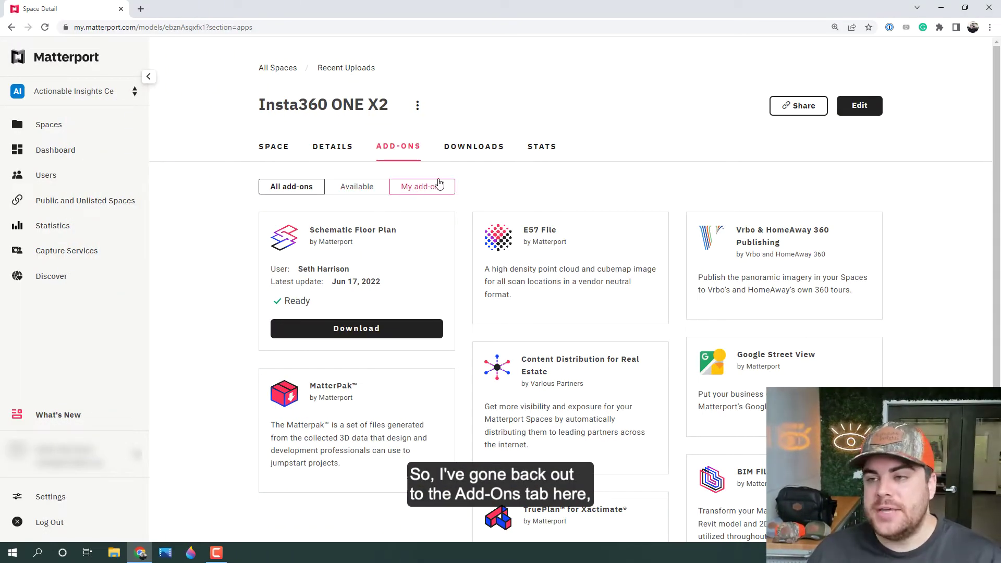
Download the Schematic Floor Plan zip from its add-on details and open it in Downloads.
{"action": "left_click", "coordinate": [411, 157]}
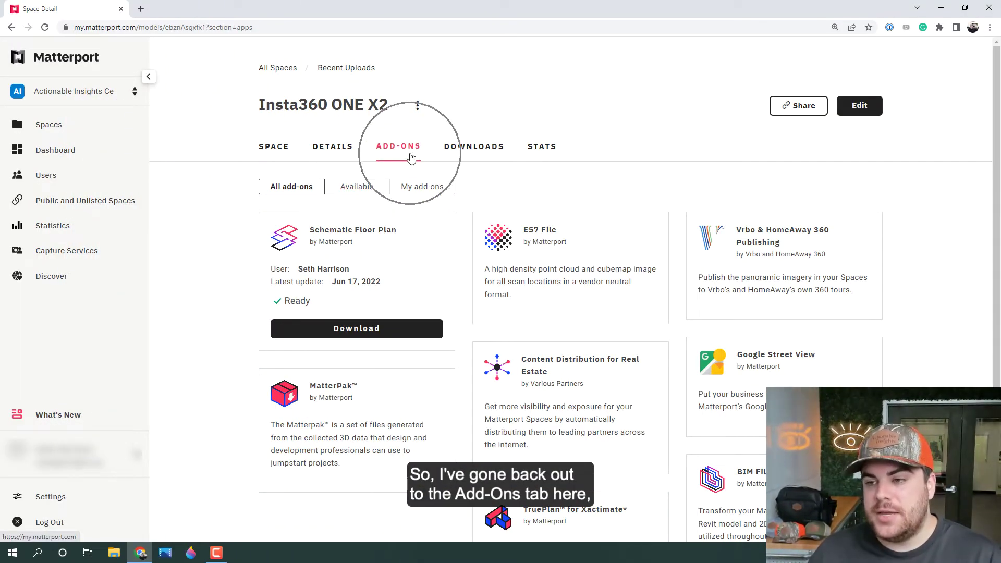
{"action": "left_click", "coordinate": [403, 249]}
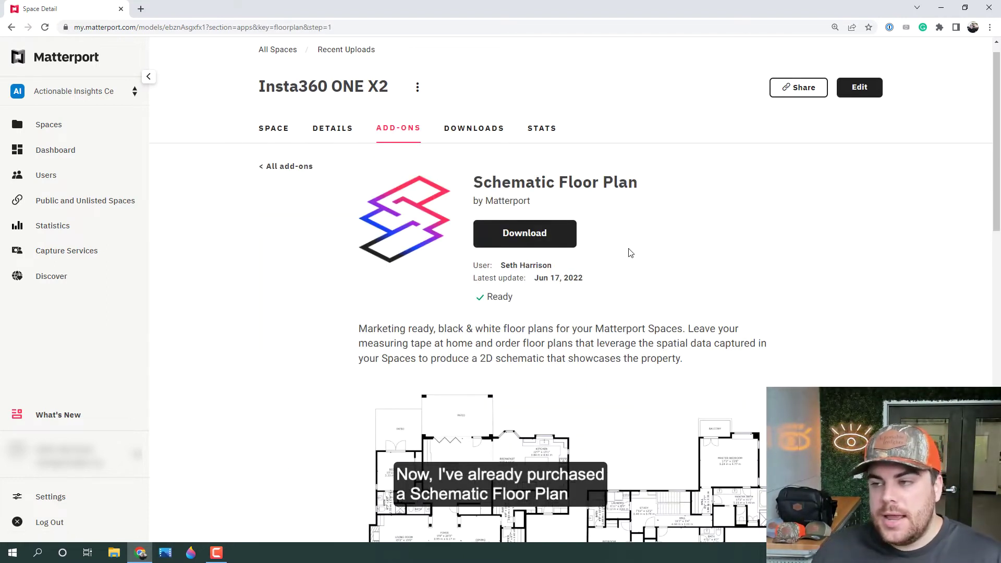
{"action": "left_click", "coordinate": [582, 237]}
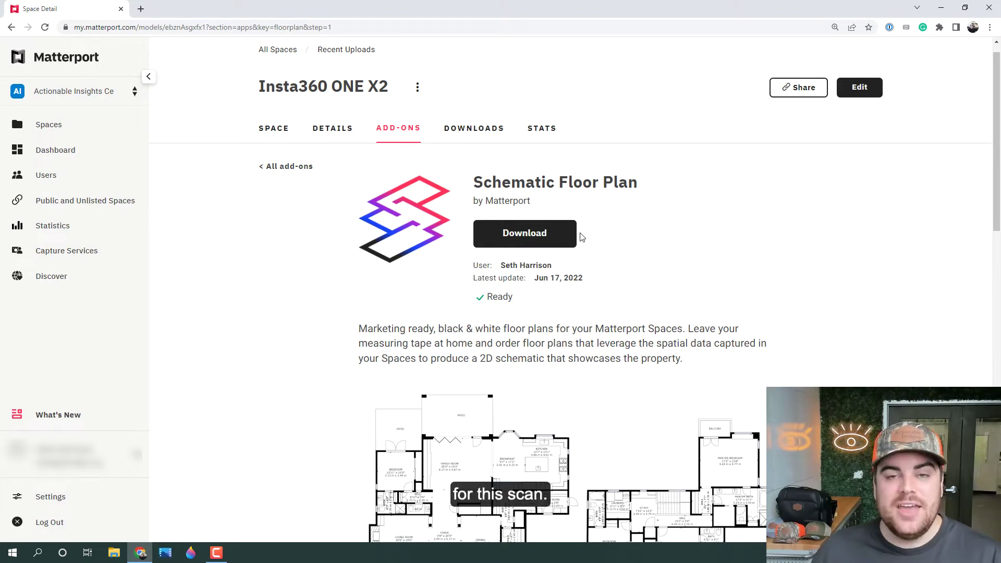
{"action": "left_click", "coordinate": [581, 237]}
{"action": "left_click", "coordinate": [581, 237]}
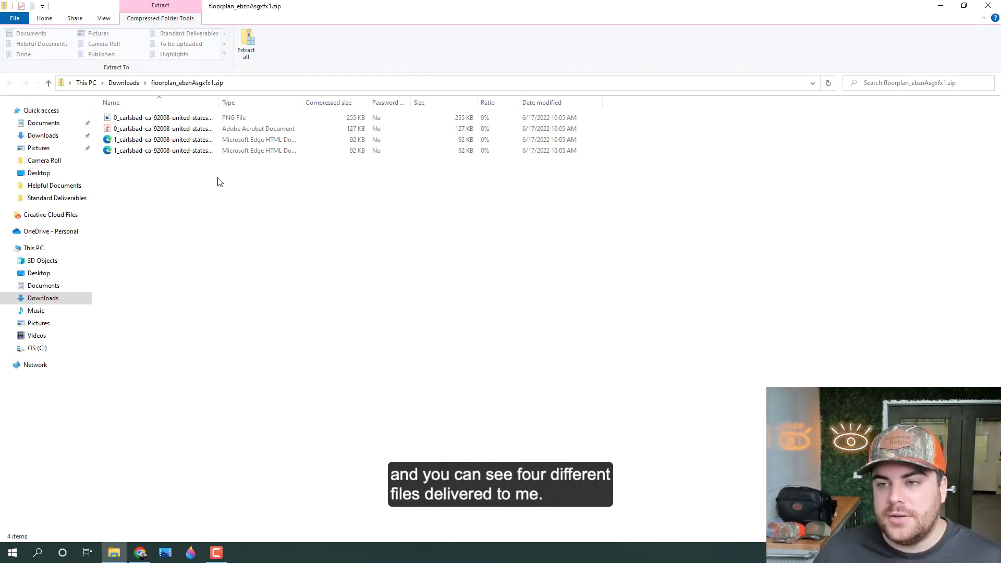
Widen the Type column and open the PNG floor plan from the zip.
{"action": "left_click_drag", "start_coordinate": [302, 102], "coordinate": [355, 102]}
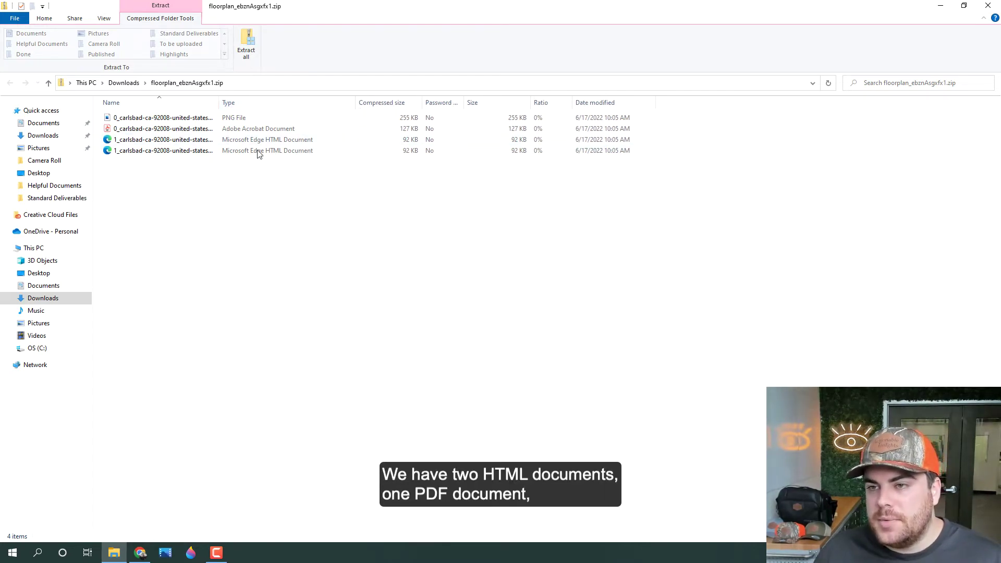
{"action": "left_click", "coordinate": [217, 120]}
{"action": "double_click", "coordinate": [217, 121]}
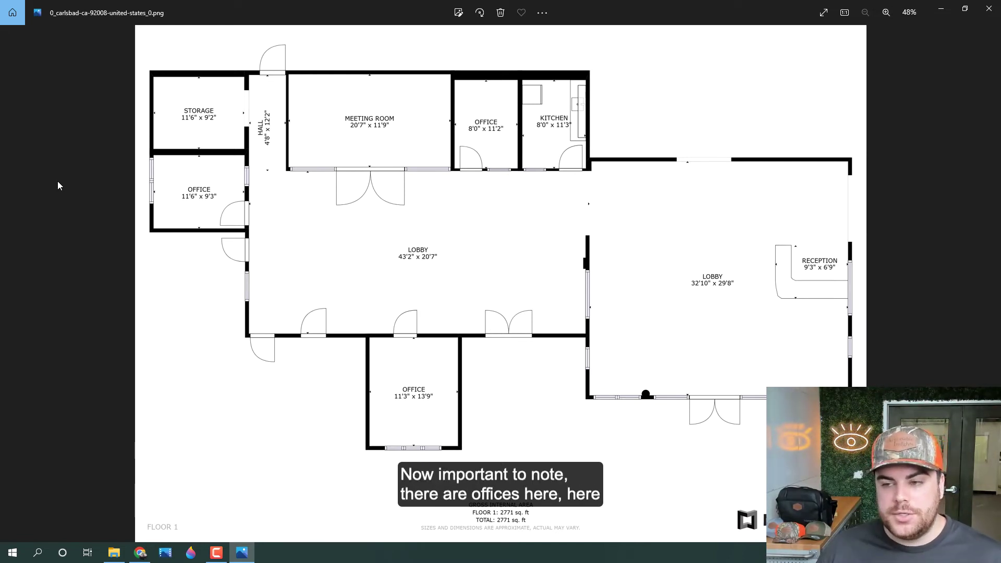
Review the 2771 sq. ft Floor 1 plan, then go to the How to Order a Schematic Floor Plan article.
{"action": "left_click", "coordinate": [331, 384]}
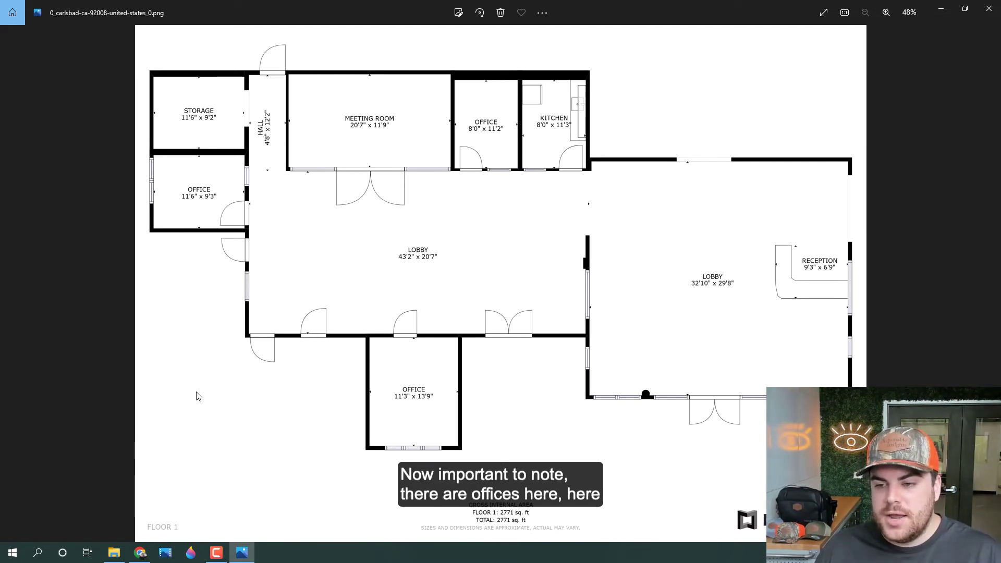
{"action": "left_click", "coordinate": [541, 413]}
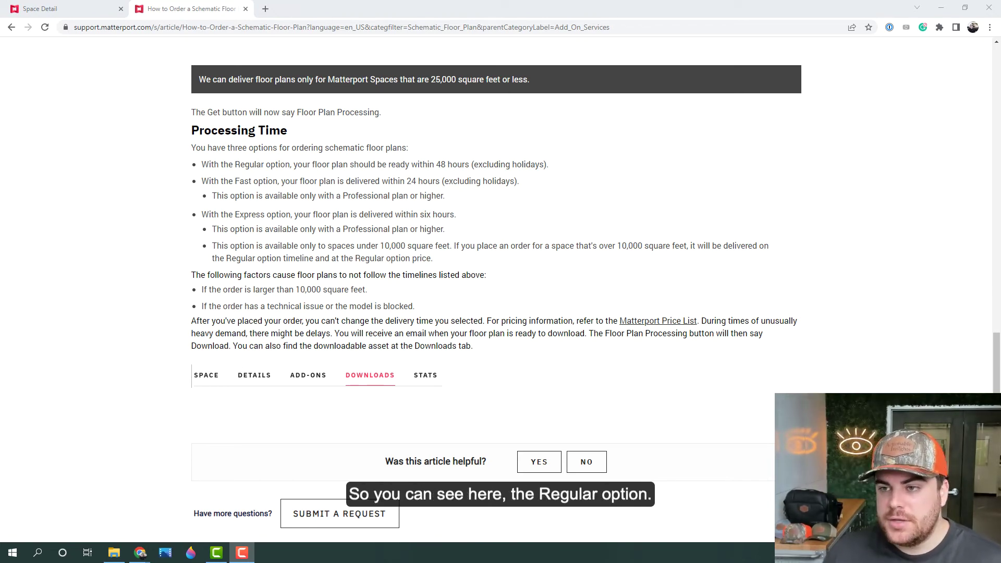
{"action": "left_click", "coordinate": [197, 168]}
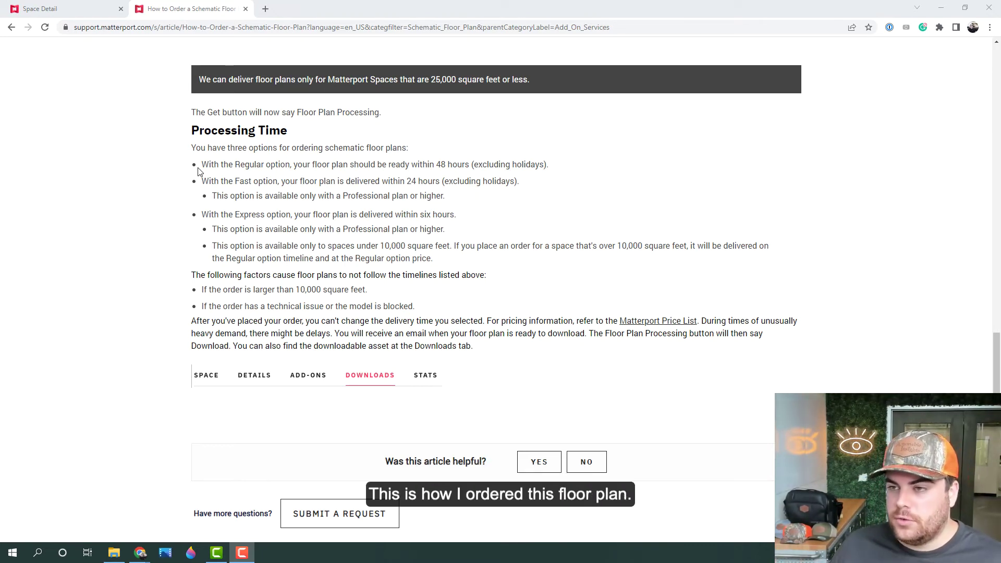
{"action": "left_click", "coordinate": [197, 188]}
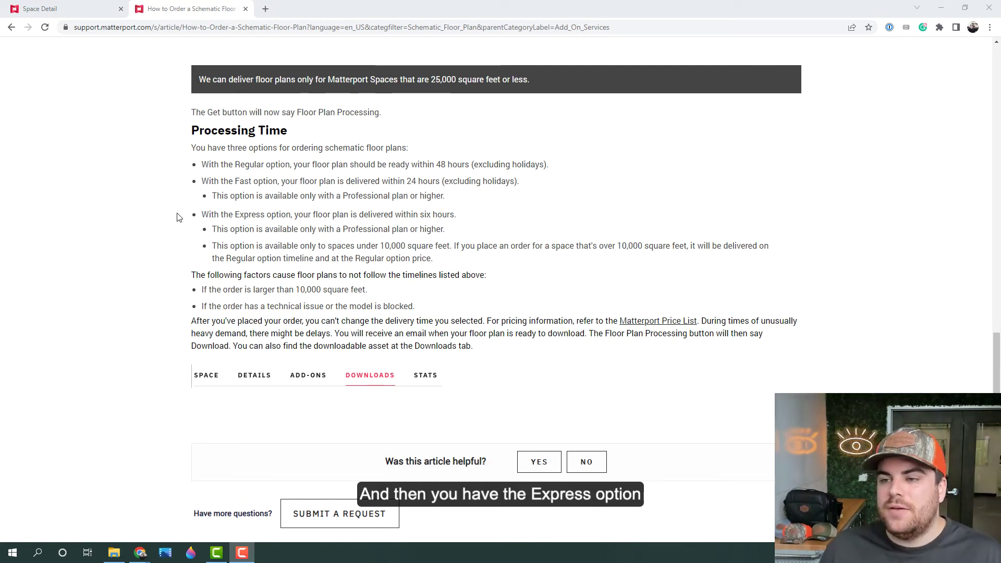
{"action": "left_click", "coordinate": [186, 223]}
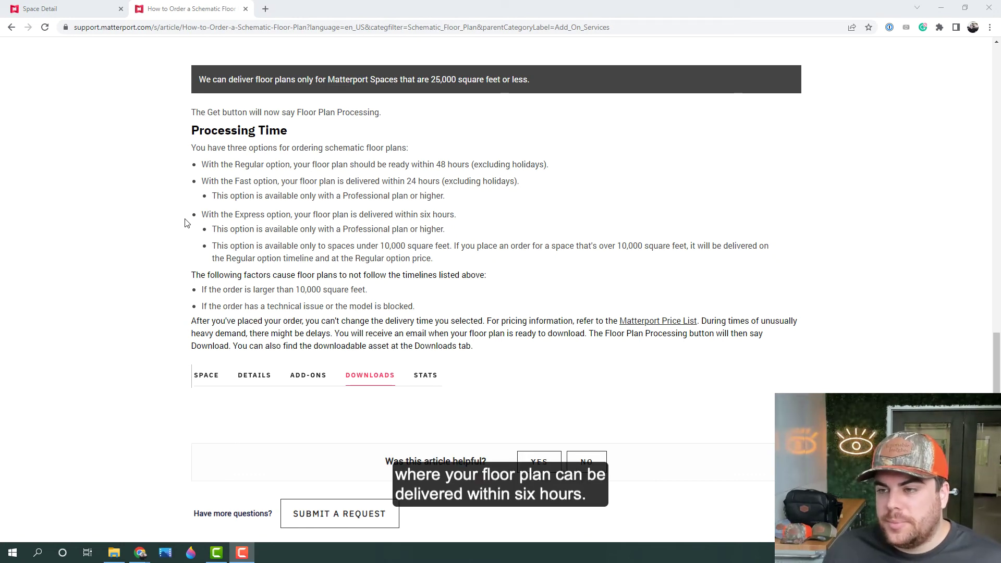